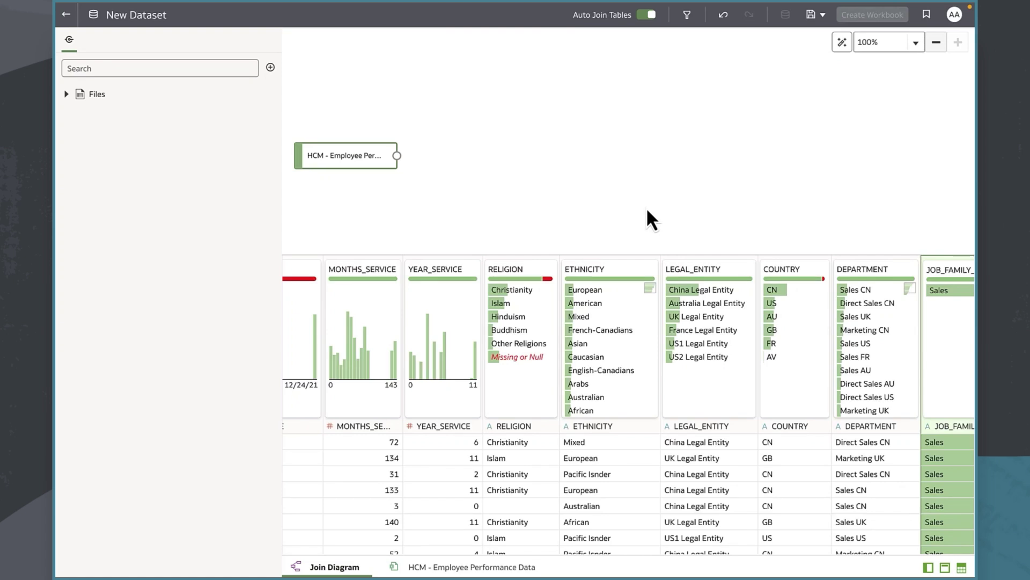
# Step: Obfuscate the first five digits of SOCIAL SECURITY NUMBER in the HCM employee table
pyautogui.click(435, 563)
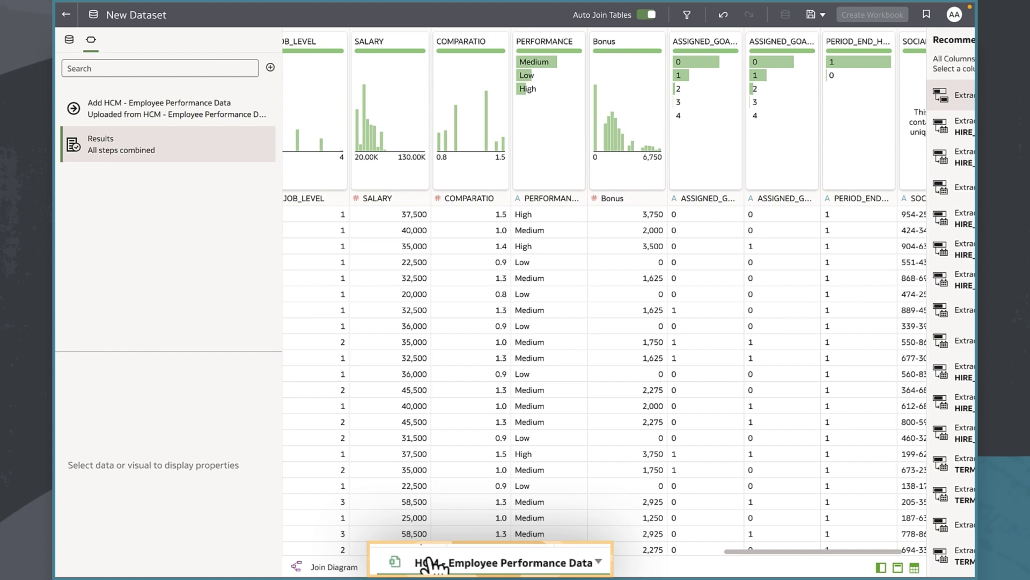
pyautogui.moveTo(664, 550); pyautogui.dragTo(744, 548)
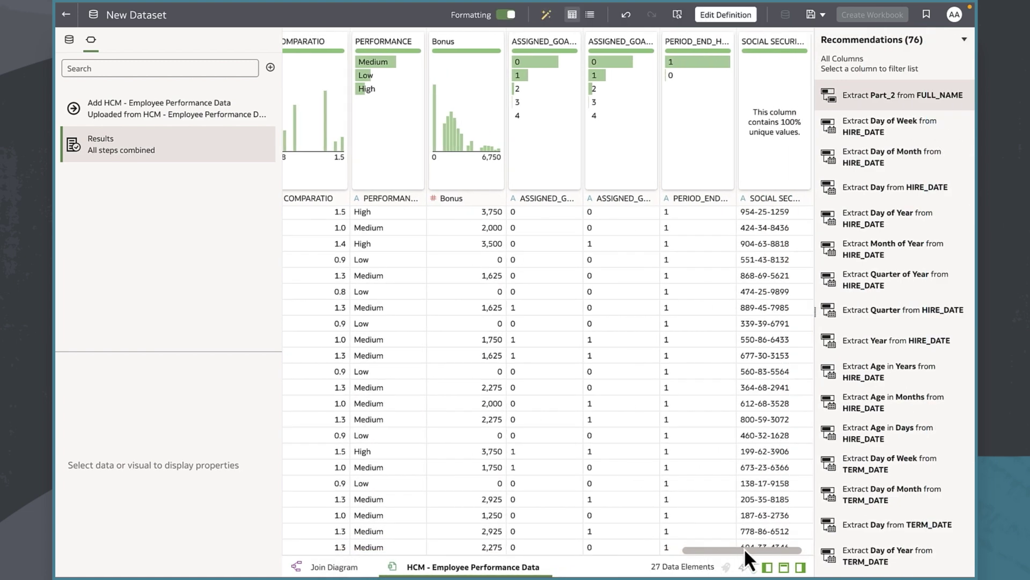
pyautogui.click(782, 177)
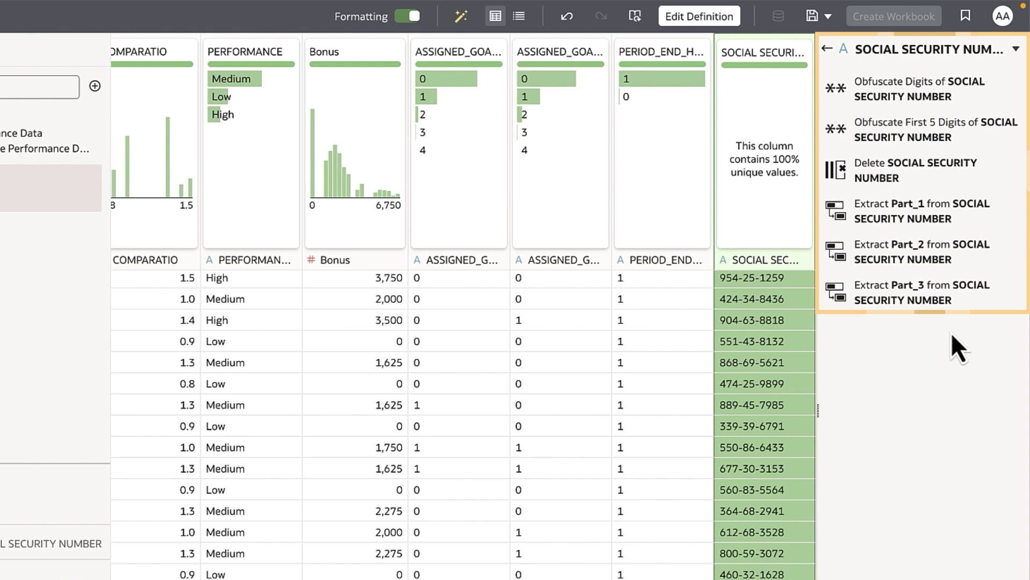
pyautogui.click(992, 137)
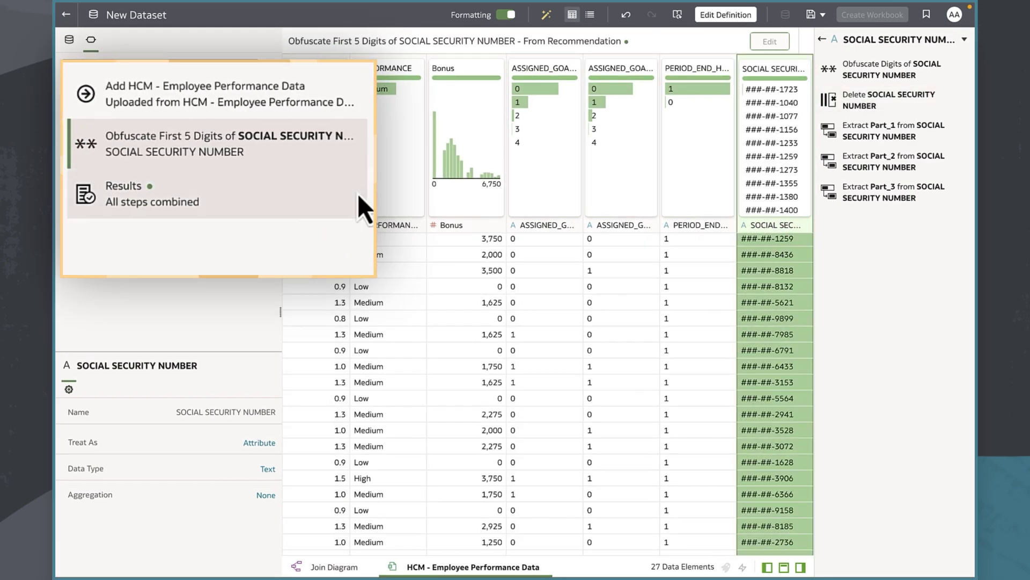
pyautogui.moveTo(162, 144)
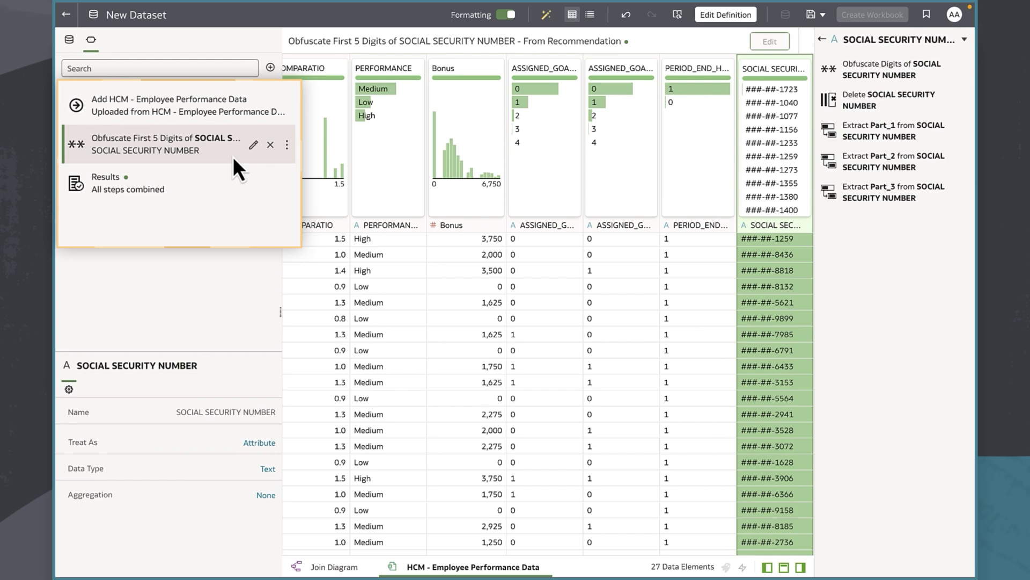
pyautogui.moveTo(701, 549); pyautogui.dragTo(371, 550)
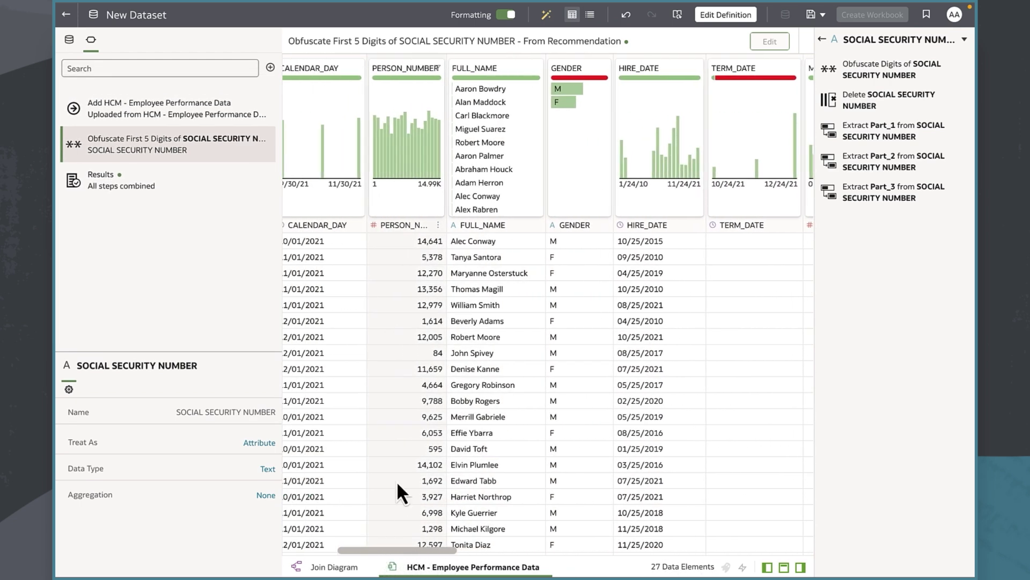
# Step: Apply the 'Extract Part_1' and 'Extract Part_2 from FULL_NAME' recommendations
pyautogui.click(522, 226)
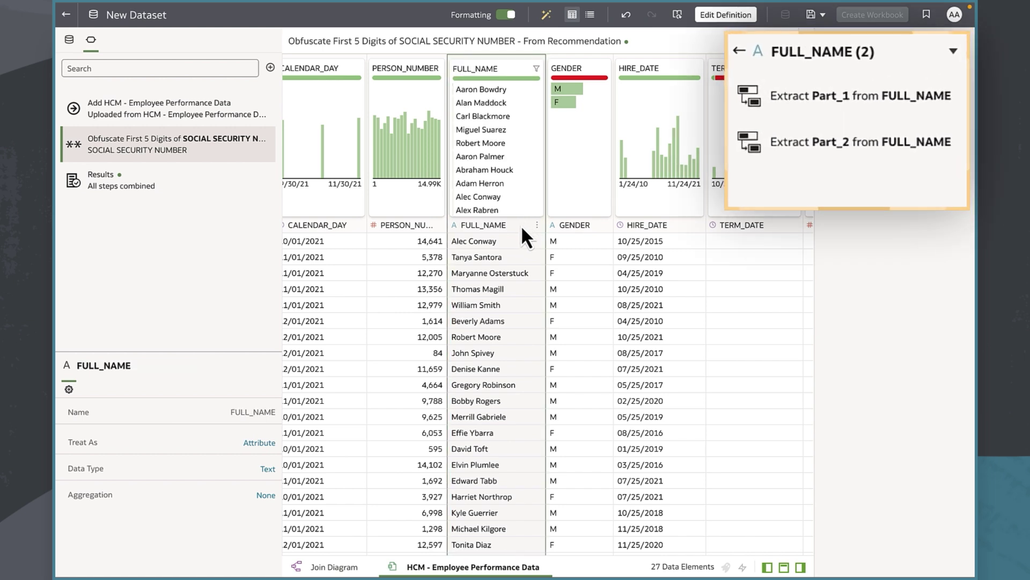
pyautogui.click(859, 96)
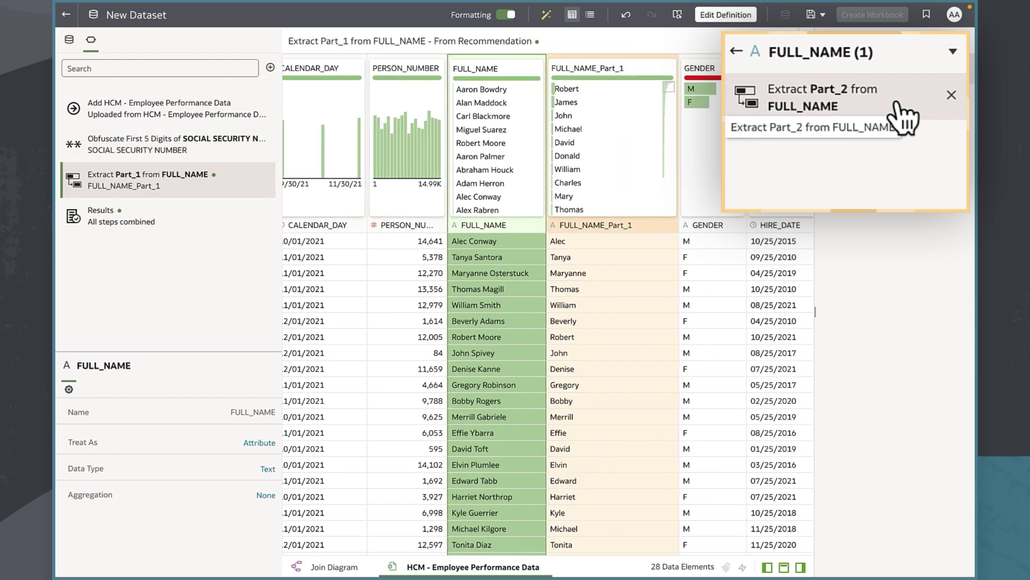
pyautogui.click(823, 98)
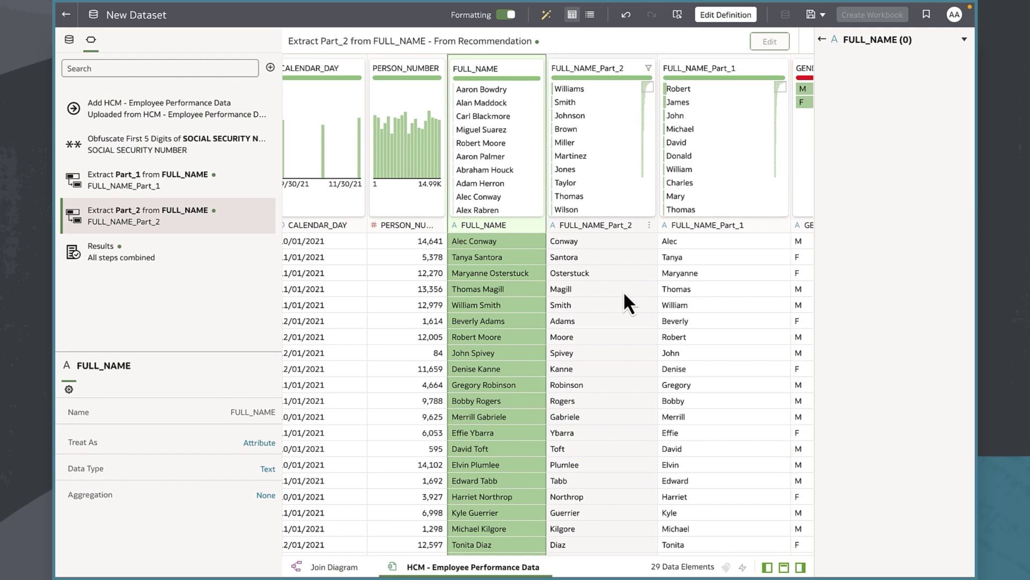
pyautogui.hscroll(3, 623, 291)
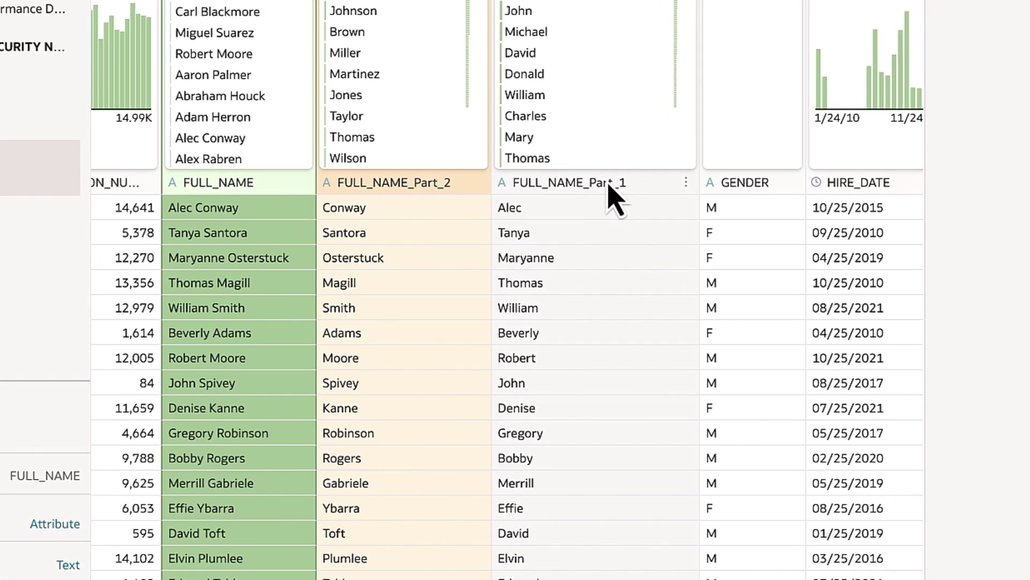
# Step: Rename FULL_NAME_Part_1 to 'First Name' and FULL_NAME_Part_2 to 'Last Name'
pyautogui.doubleClick(610, 182)
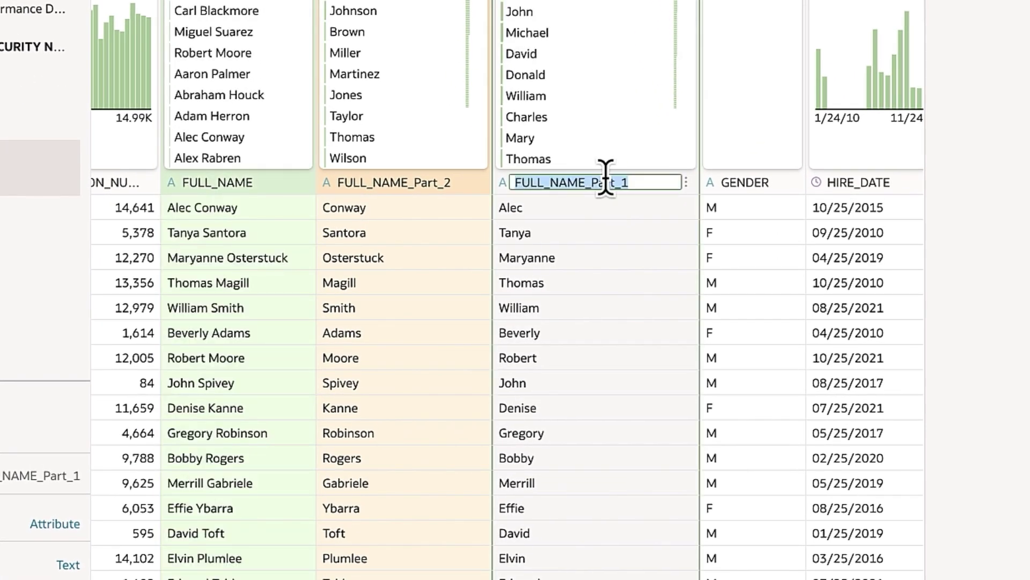
pyautogui.write('First Name')
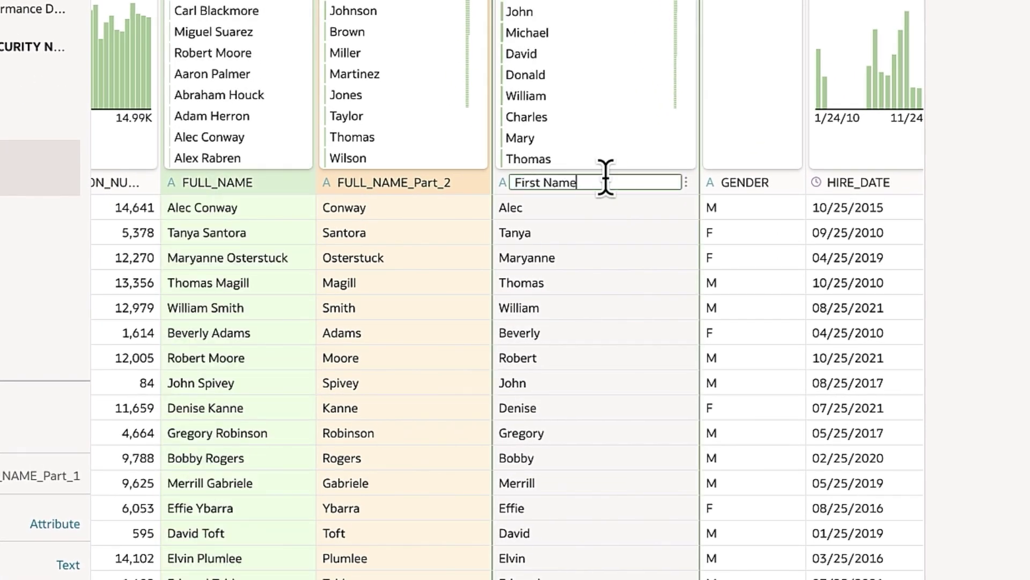
pyautogui.press('Return')
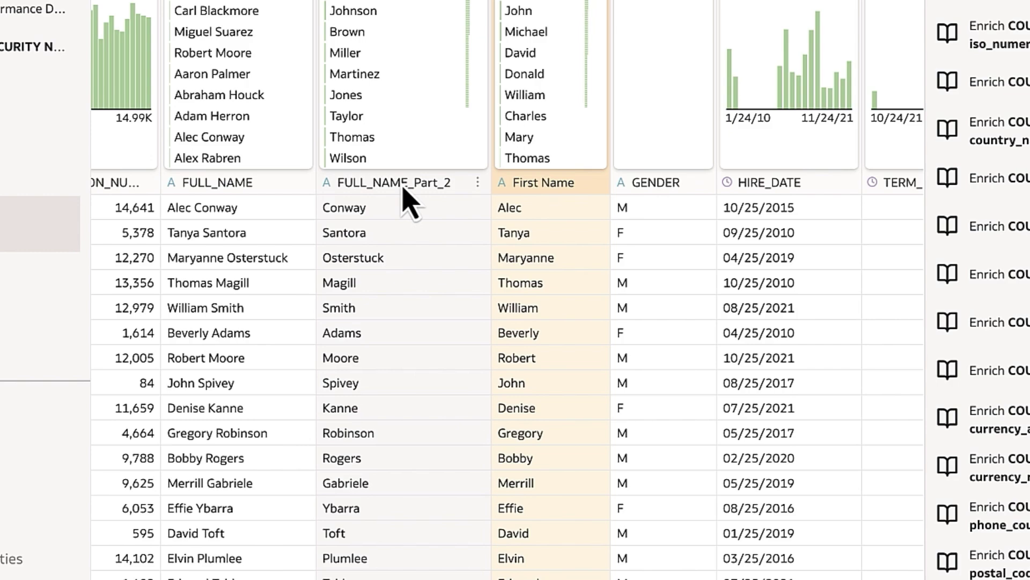
pyautogui.doubleClick(401, 182)
pyautogui.write('Last Name')
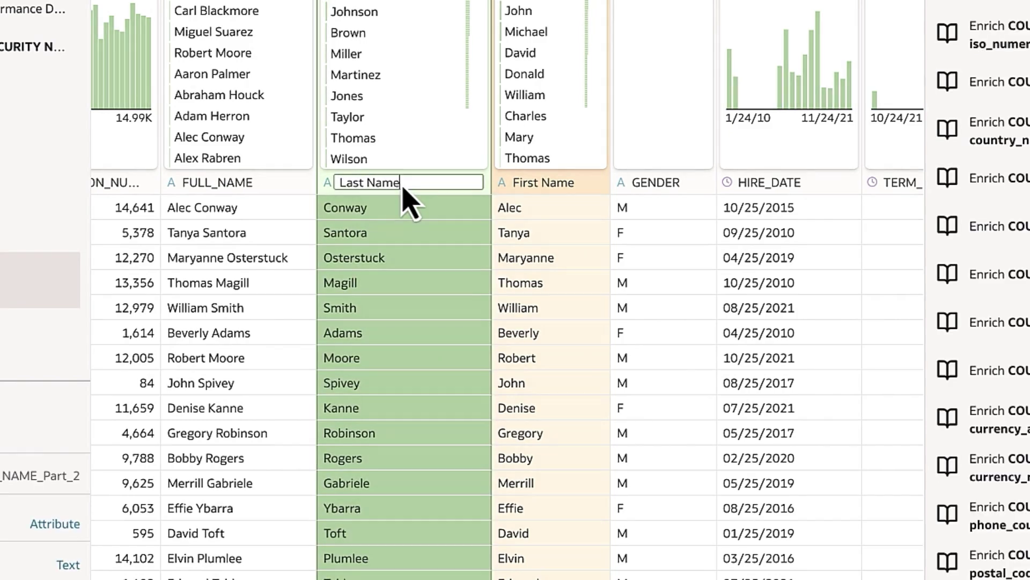
pyautogui.press('Return')
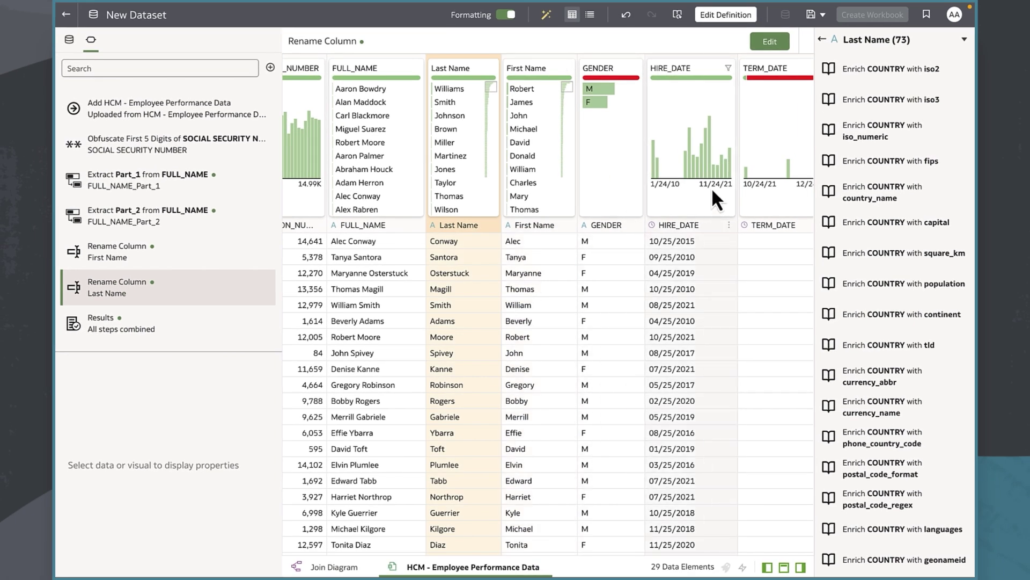
# Step: Return the recommendations panel to all columns, showing Recommendations (73)
pyautogui.click(823, 39)
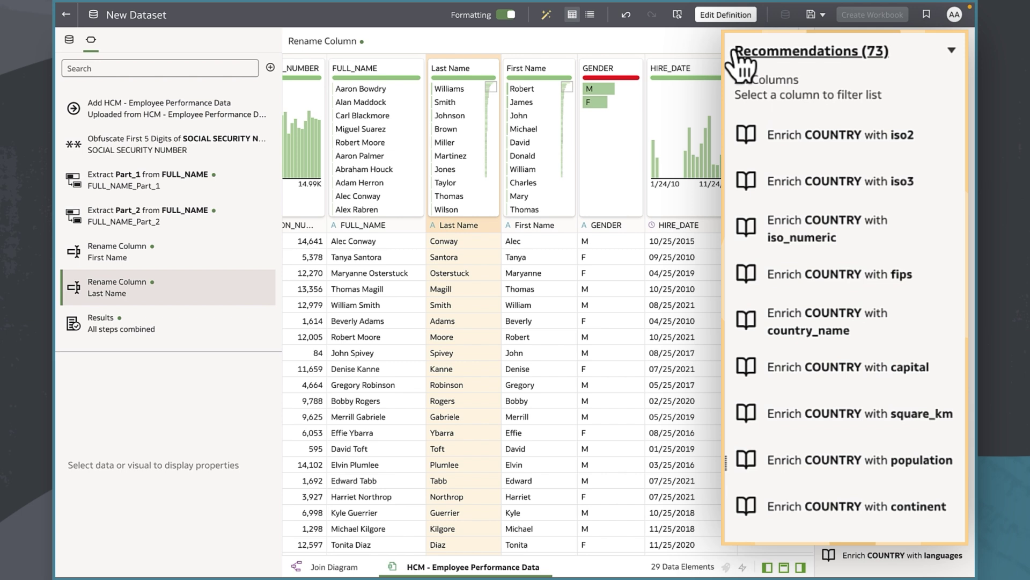
pyautogui.click(842, 55)
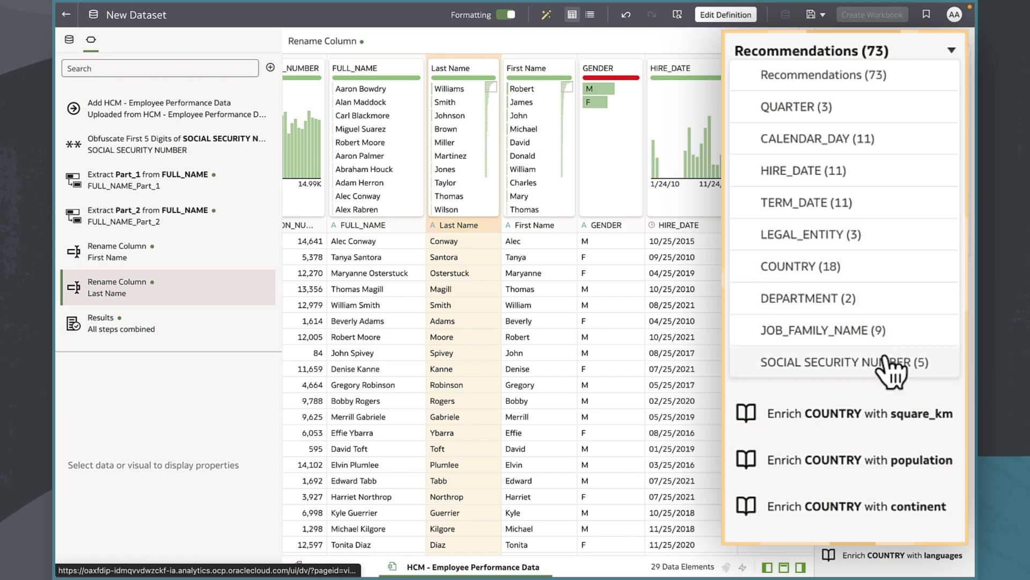
pyautogui.click(801, 267)
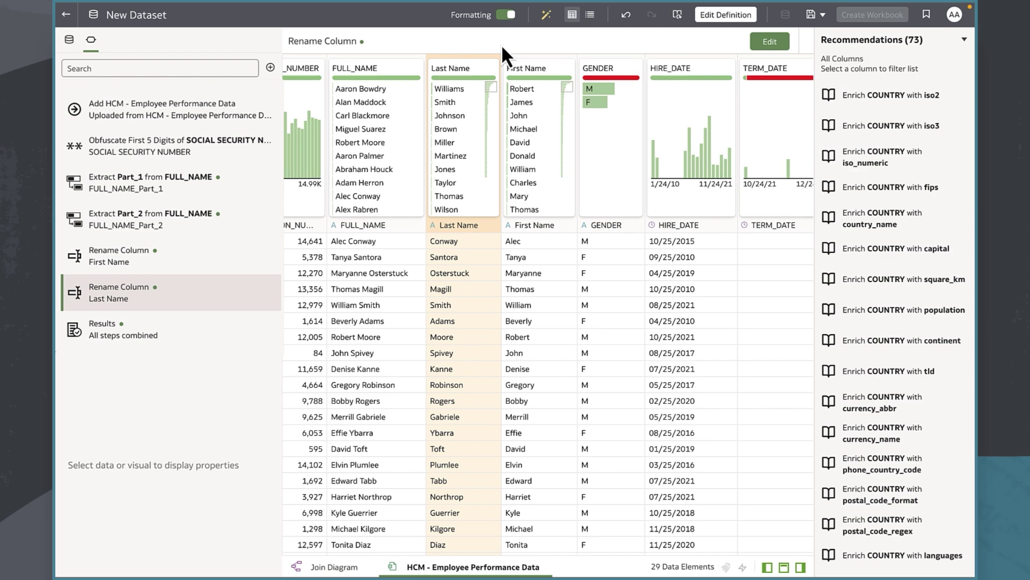